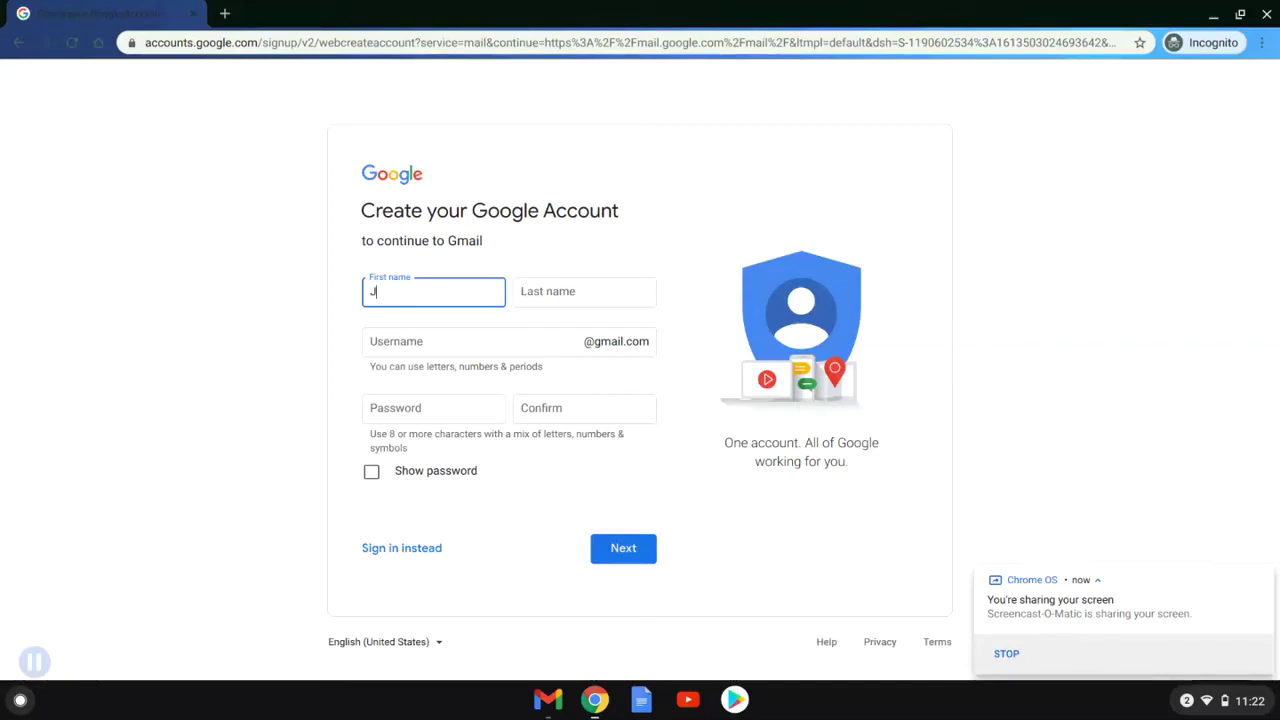
Enter the account holder's first and last name
left_click(584, 291)
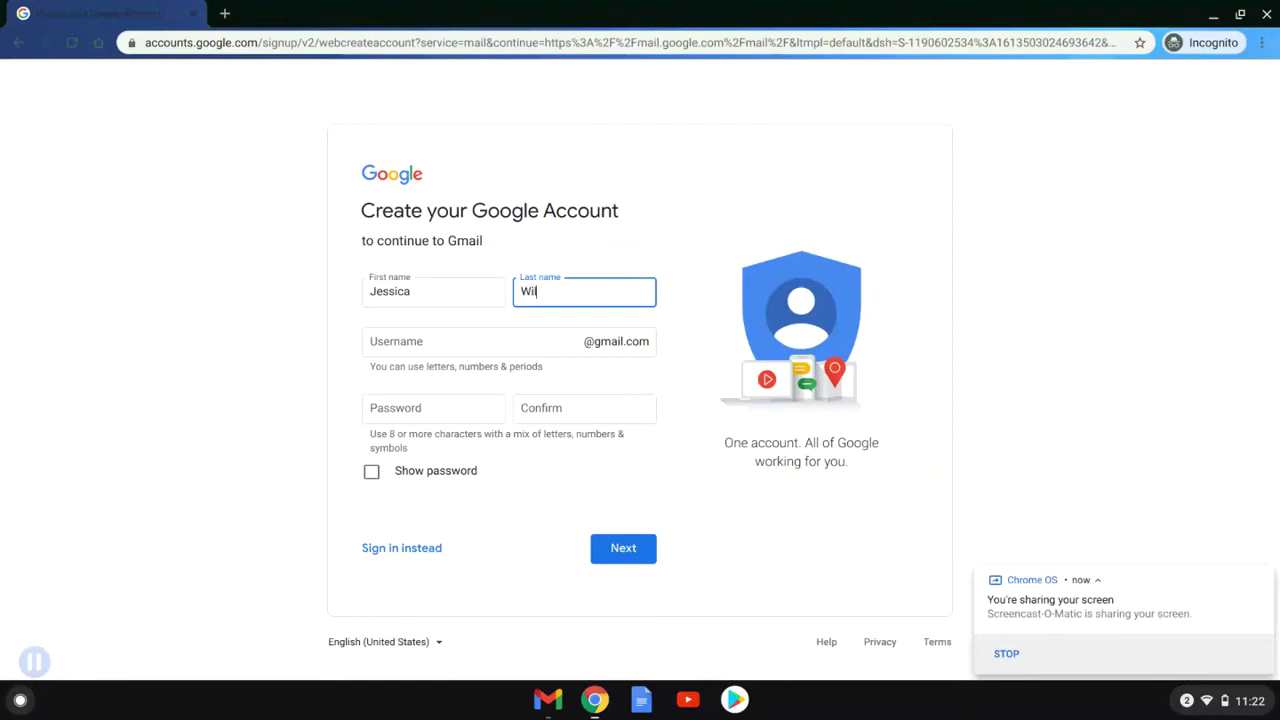
Enter a username, switch to the available suggested username, and enable Show password
left_click(370, 341)
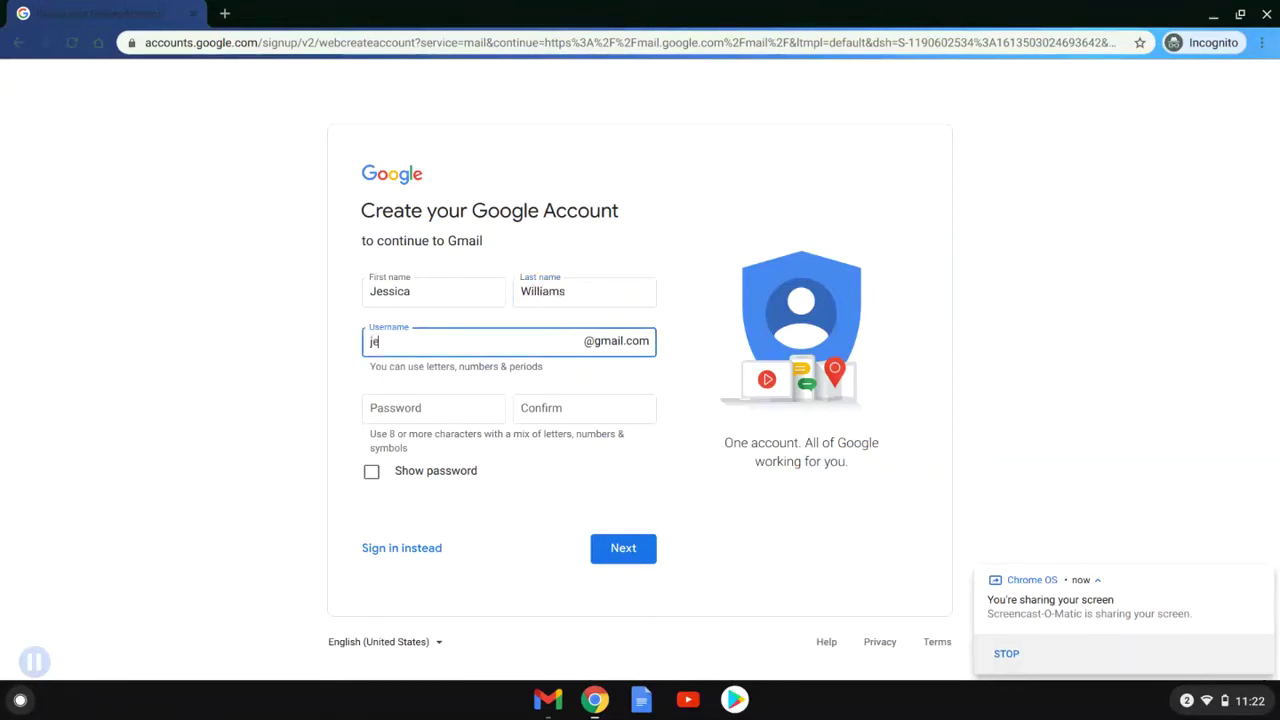
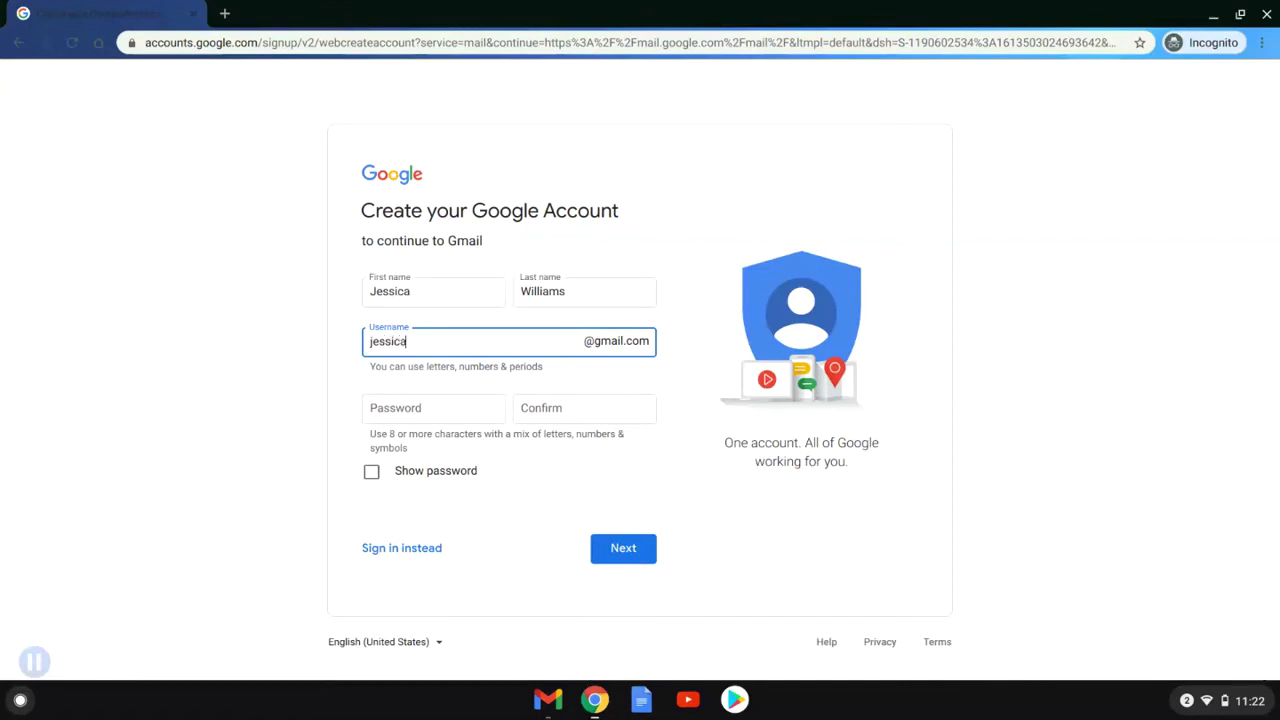
left_click(412, 408)
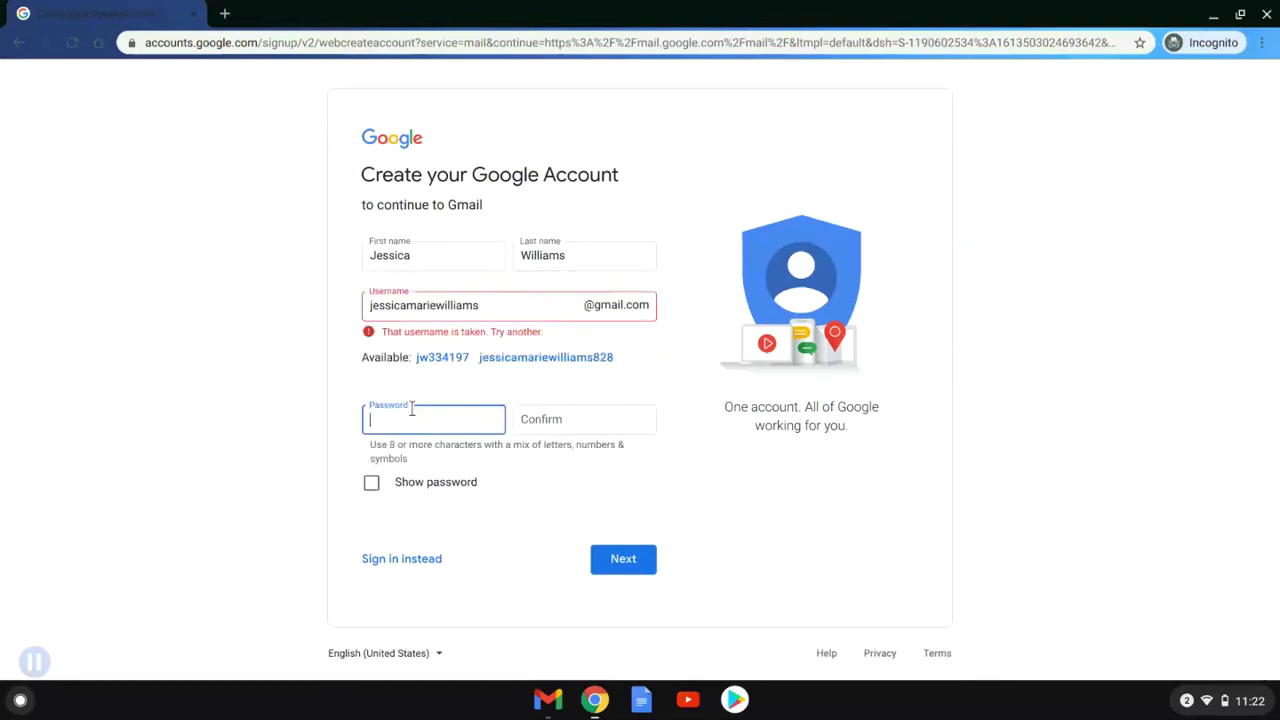
left_click(528, 362)
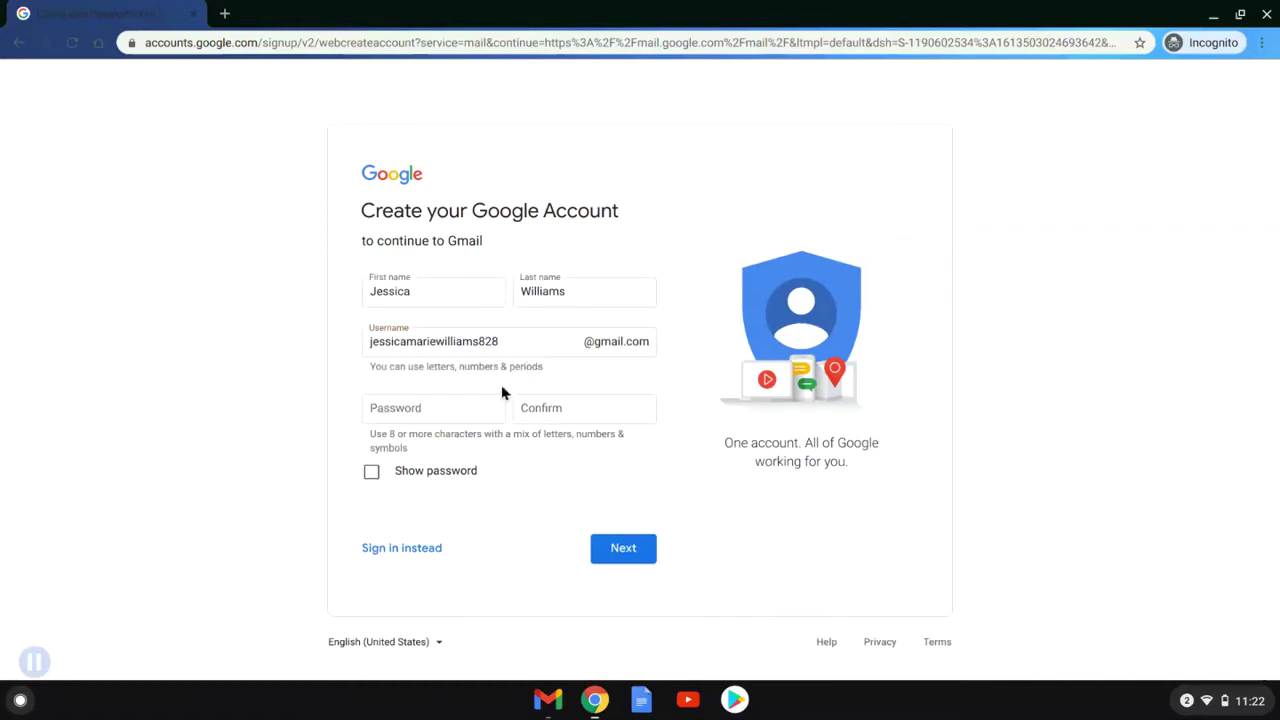
left_click(369, 477)
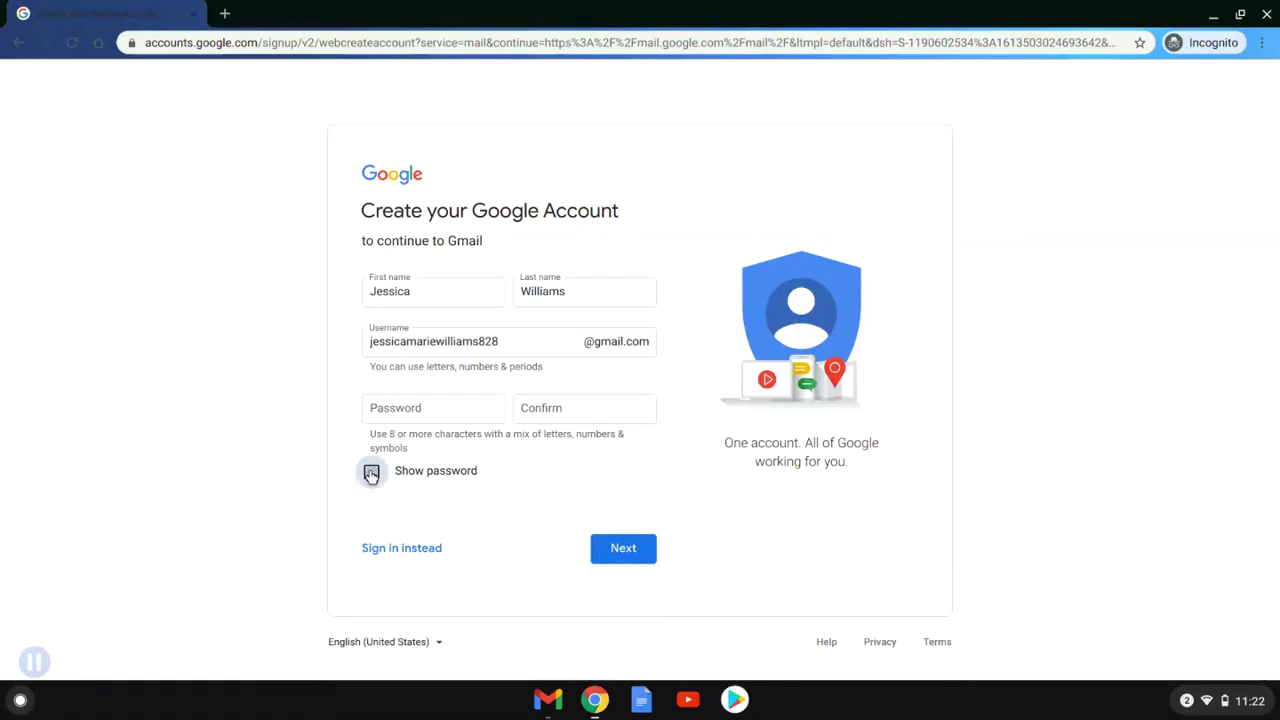
Enter the new password in both Password and Confirm fields, then submit the form
left_click(439, 411)
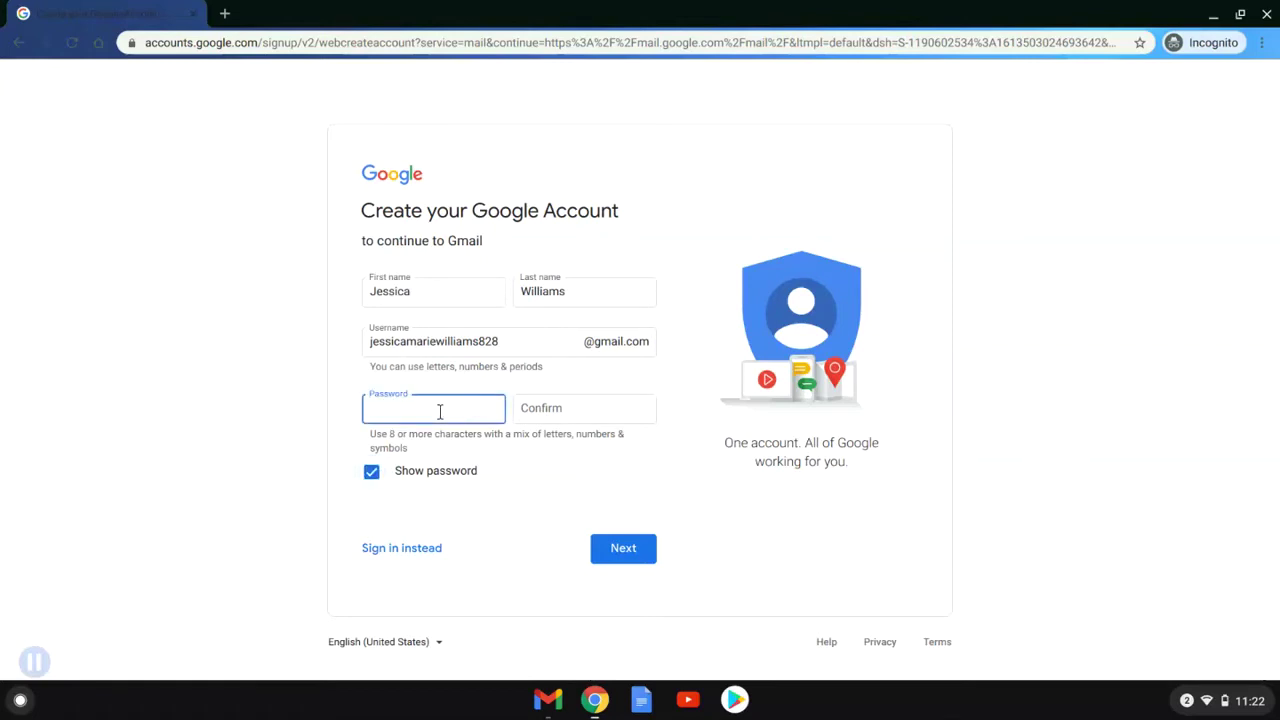
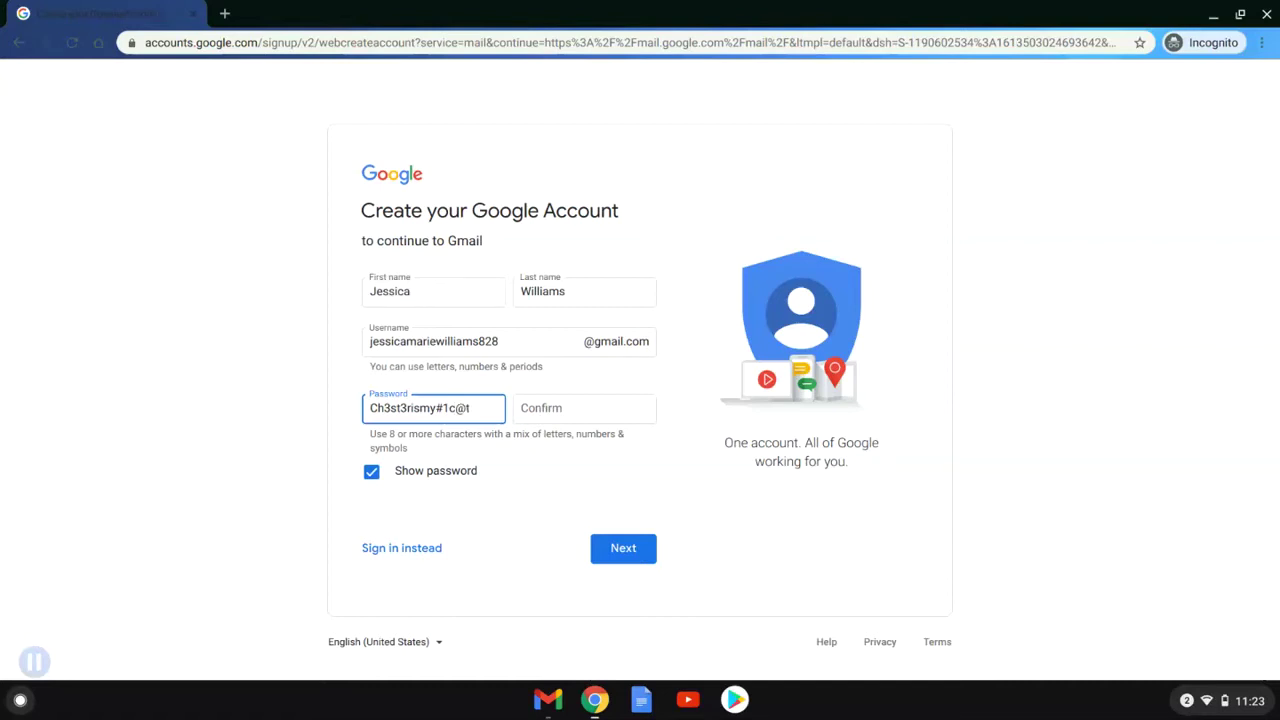
left_click(539, 409)
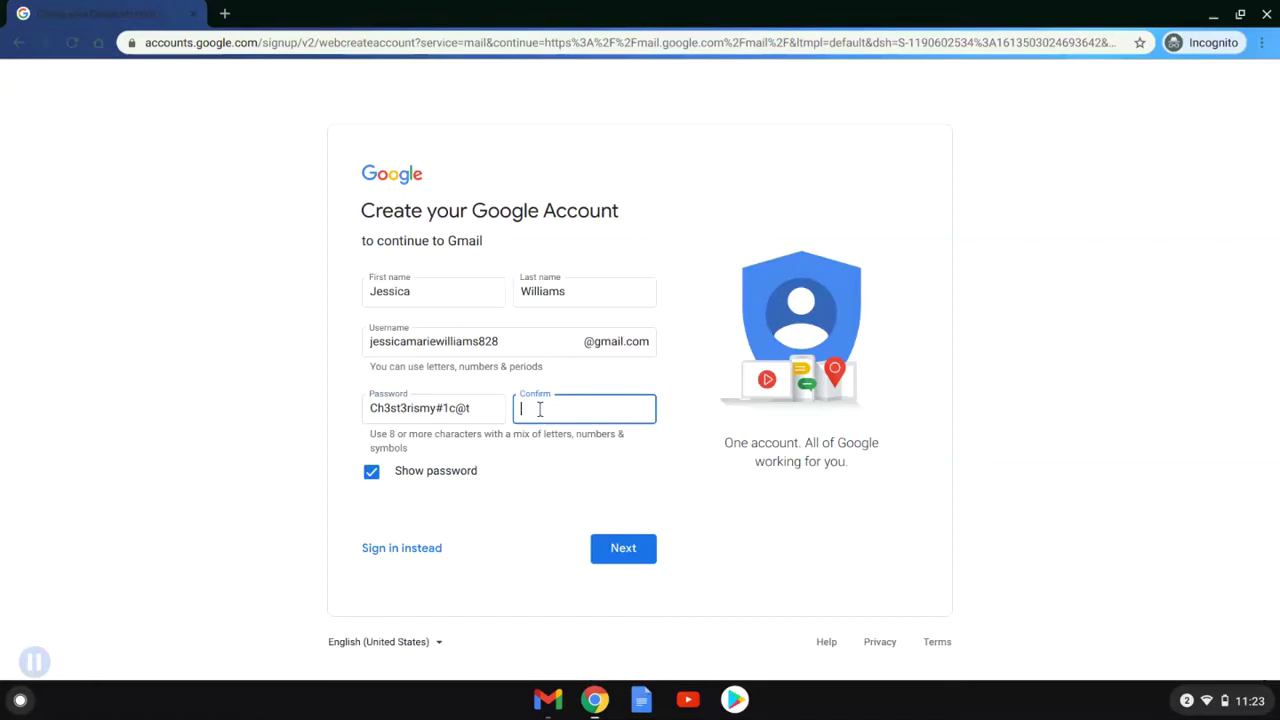
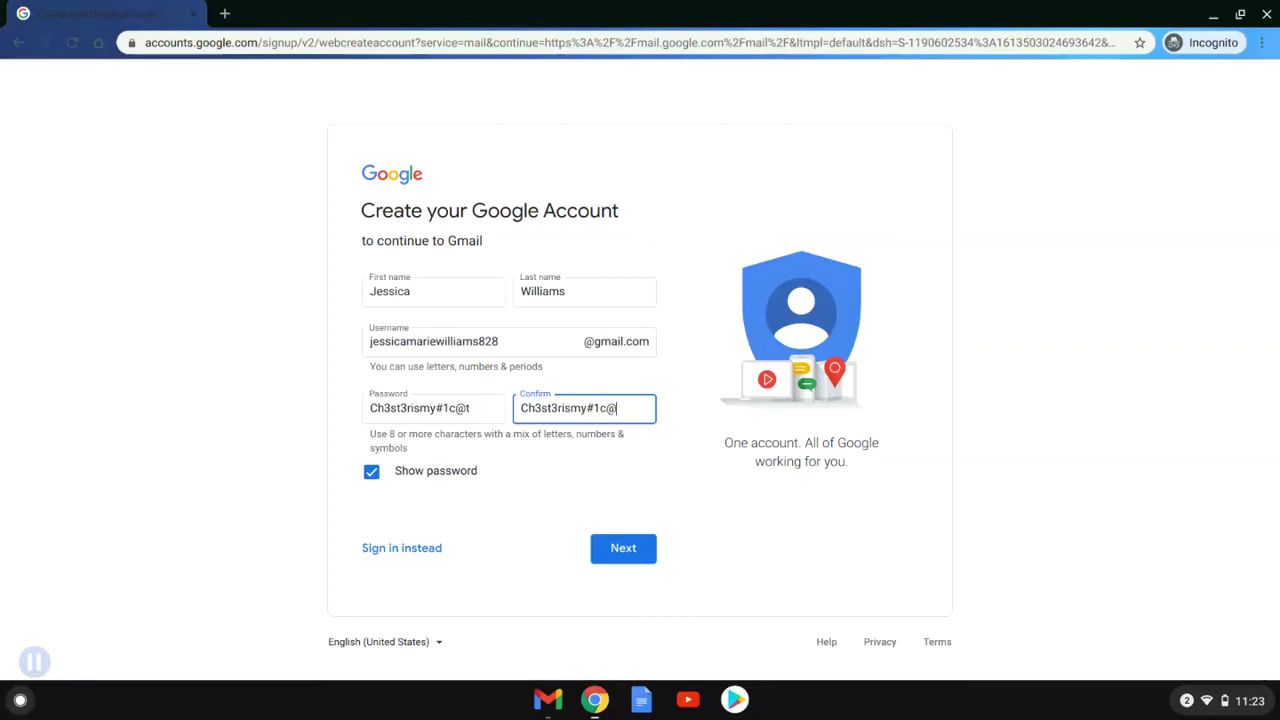
left_click(603, 547)
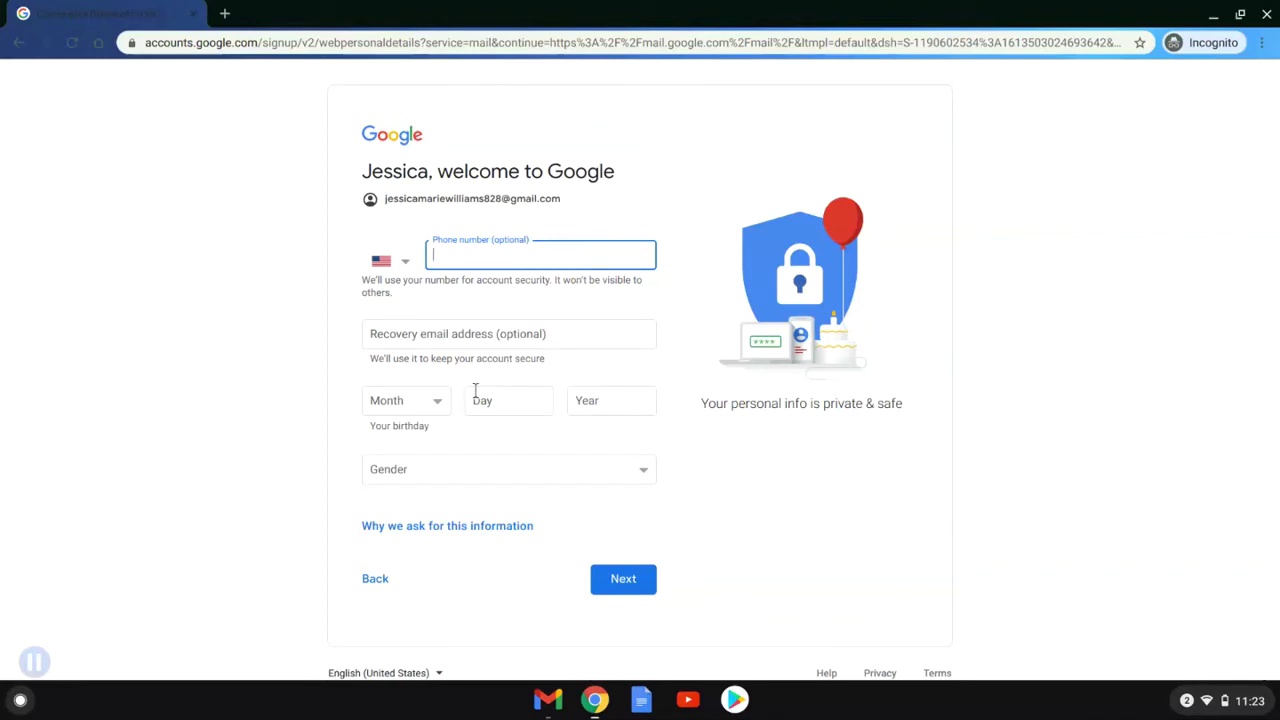
left_click(439, 418)
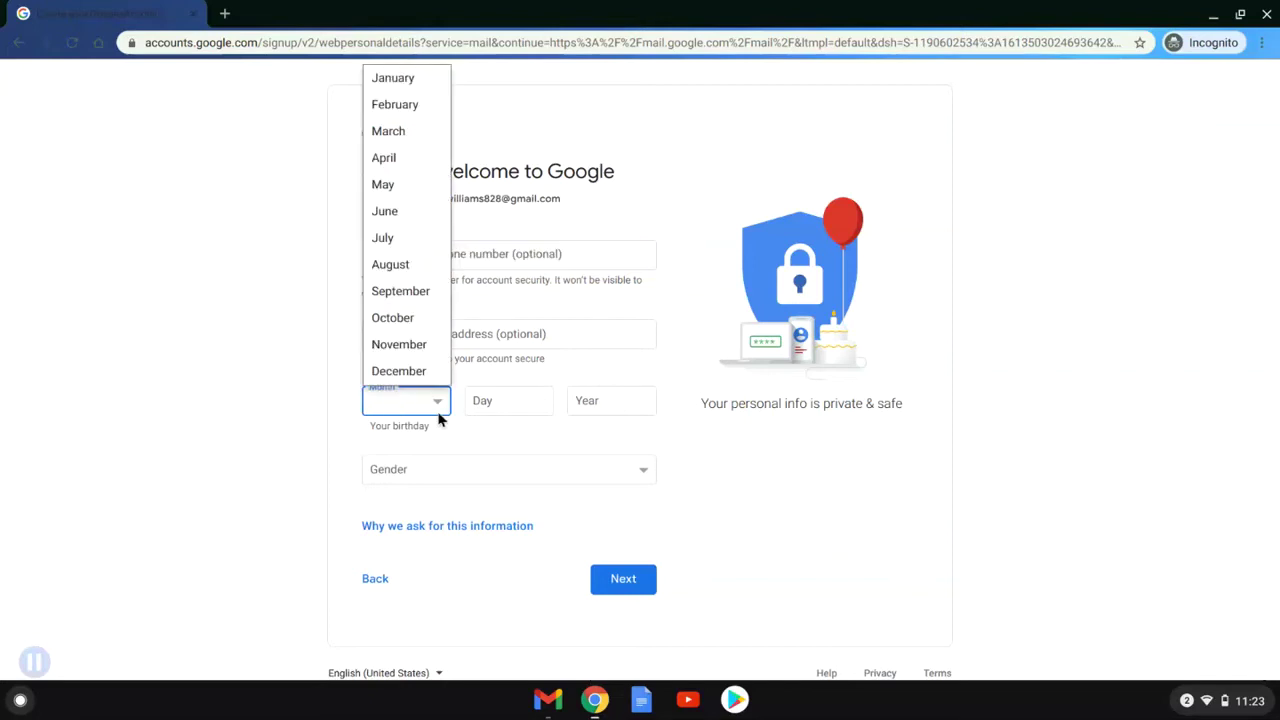
left_click(421, 300)
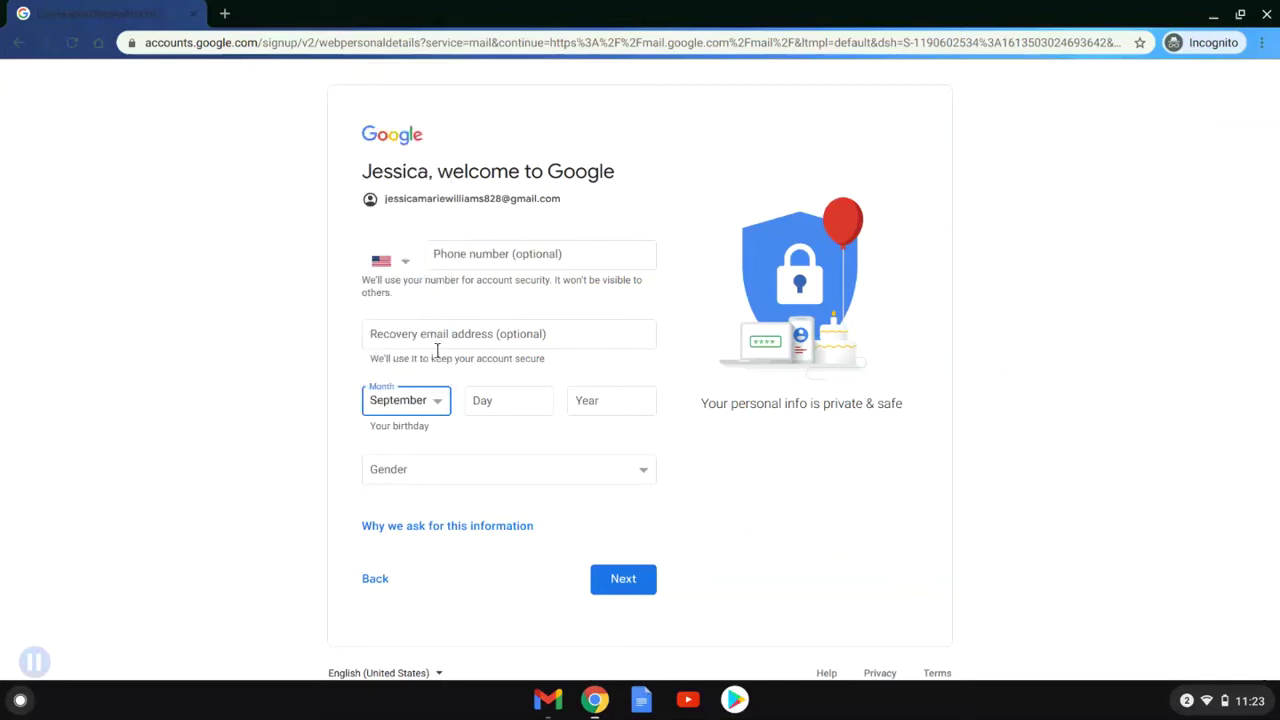
left_click(505, 400)
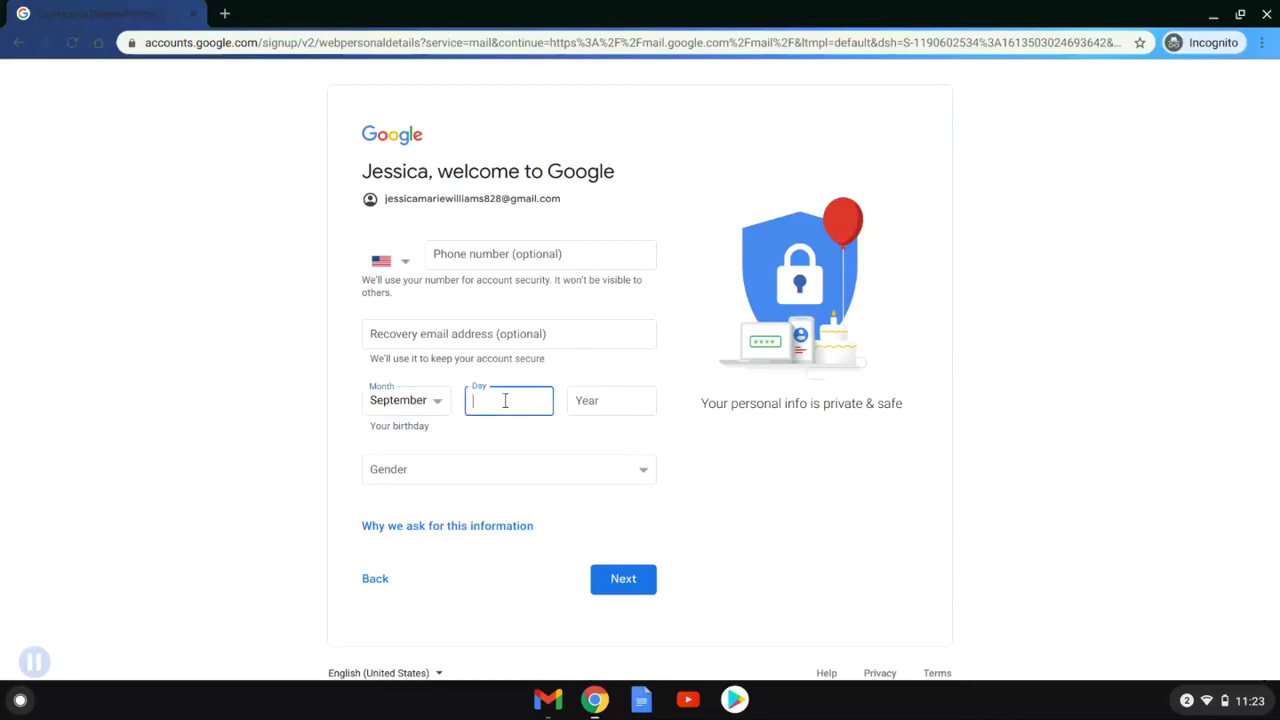
type("12")
left_click(642, 399)
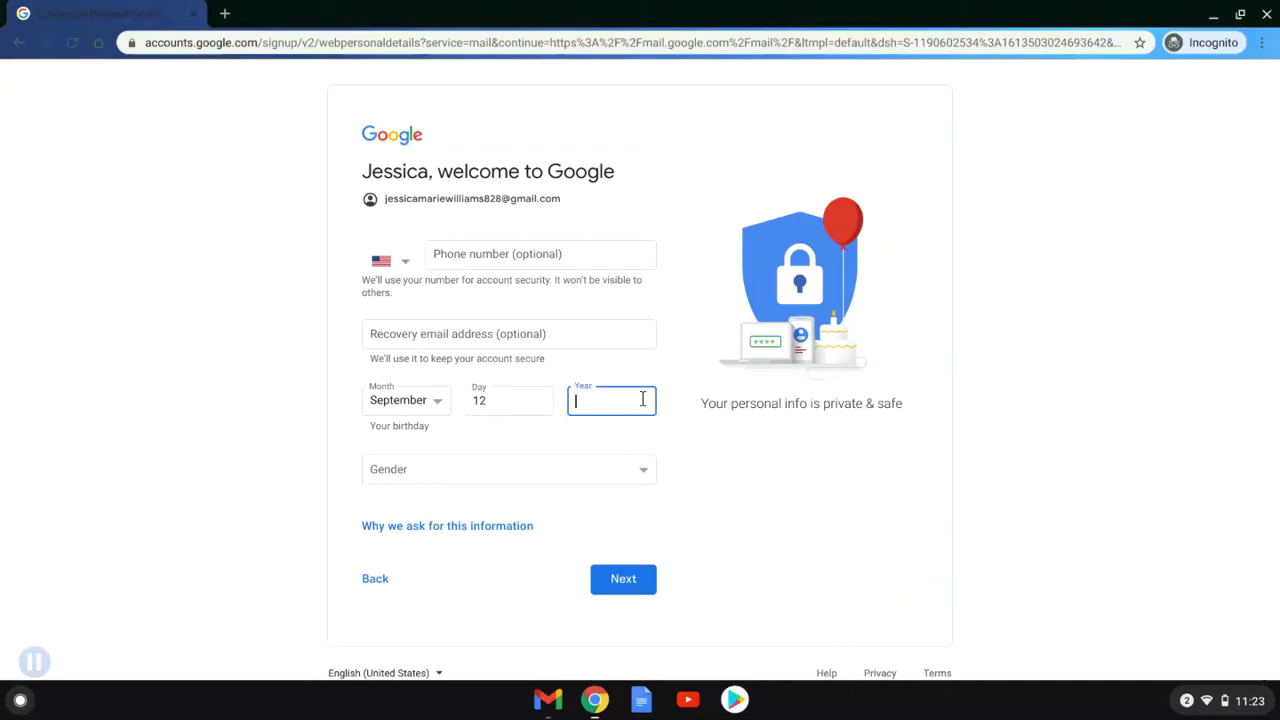
type("1985")
Choose Female as the gender and continue
left_click(578, 467)
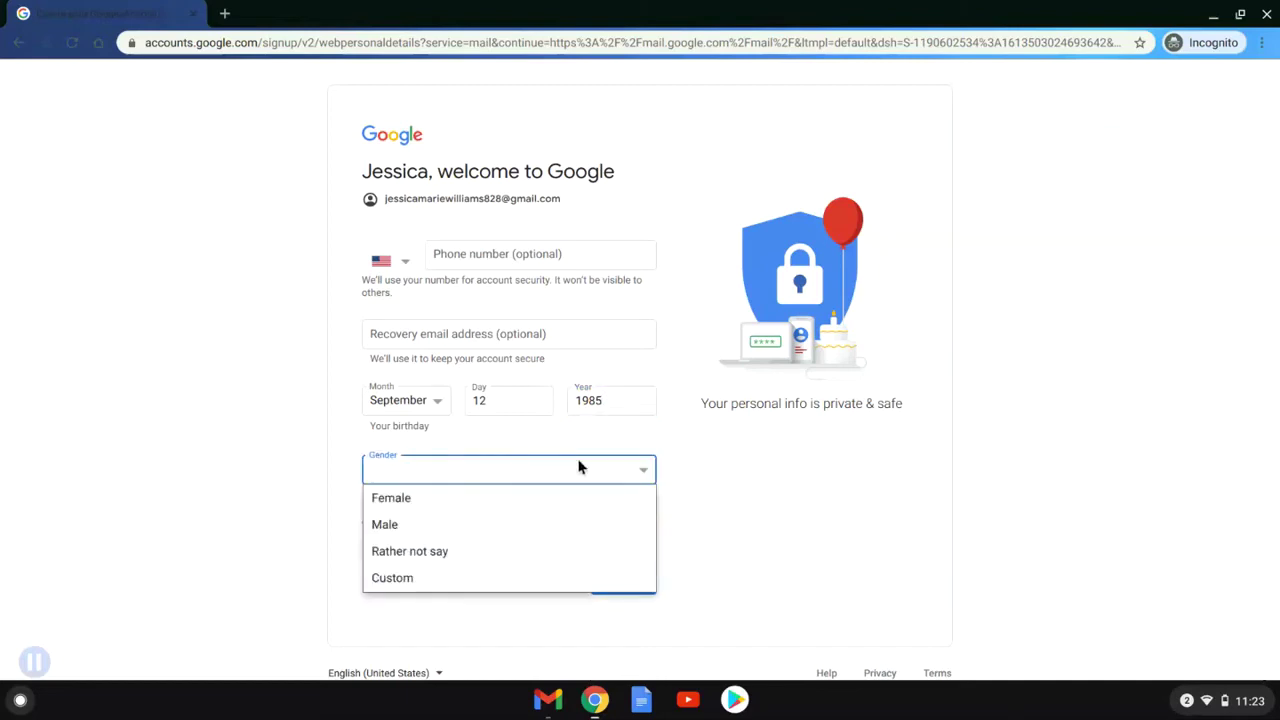
left_click(491, 497)
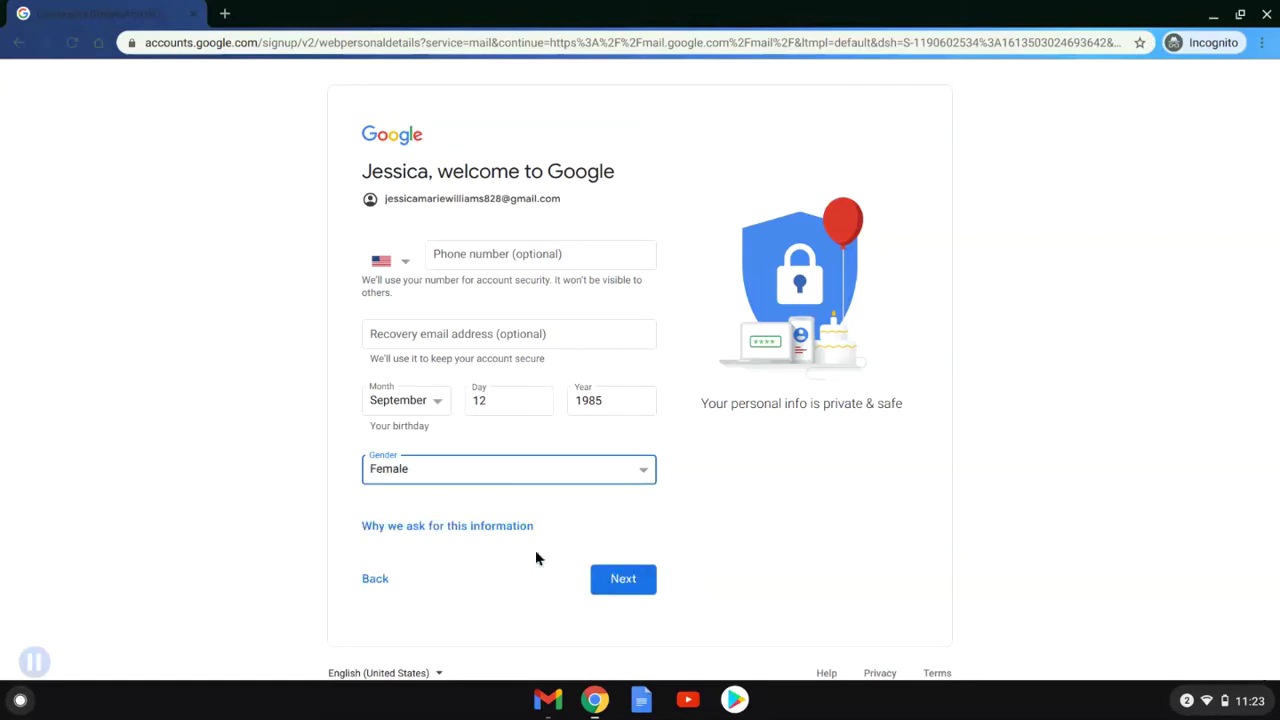
left_click(614, 583)
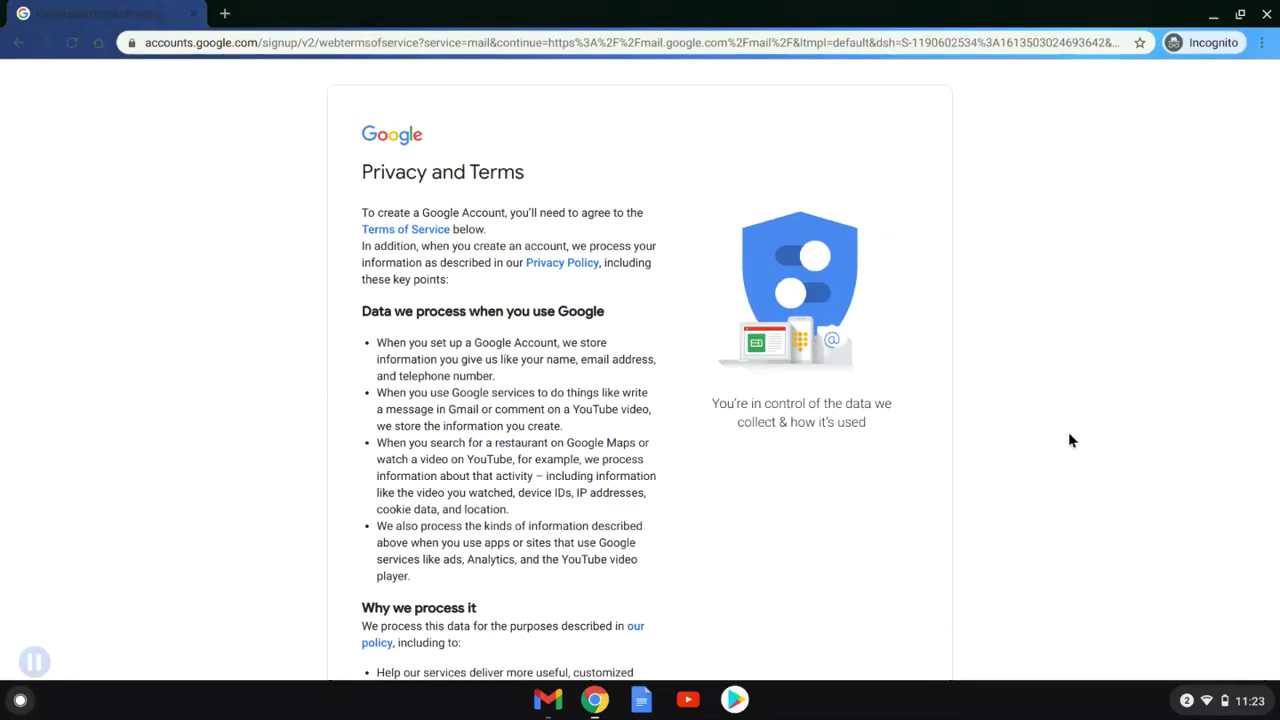
Scroll to the end of the Privacy and Terms and agree to them
scroll(1059, 420, "down", 1)
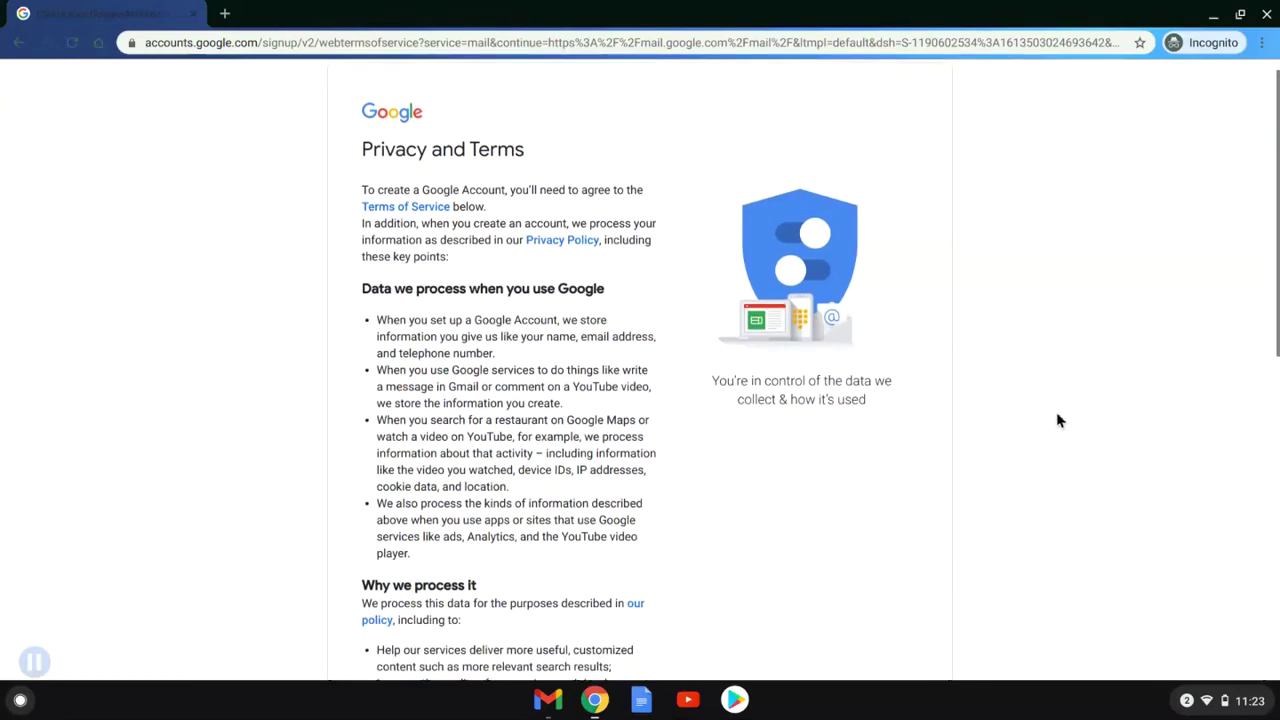
scroll(957, 411, "down", 4)
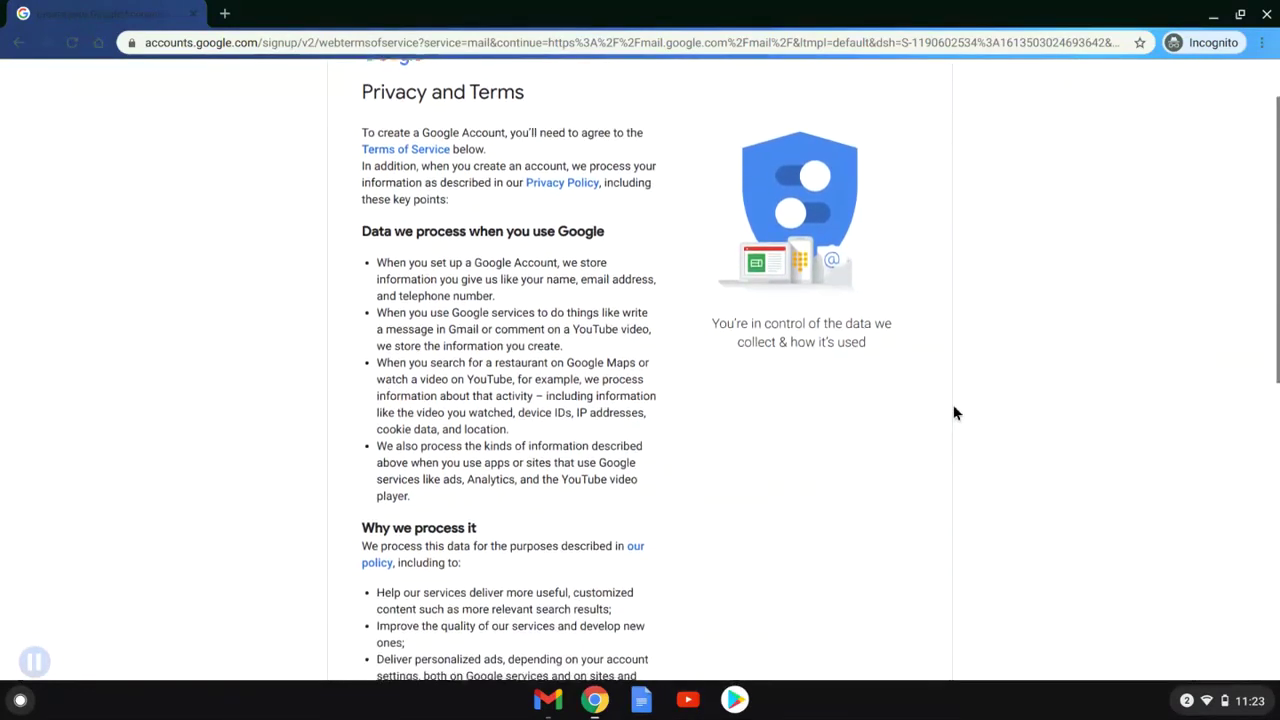
scroll(954, 406, "down", 4)
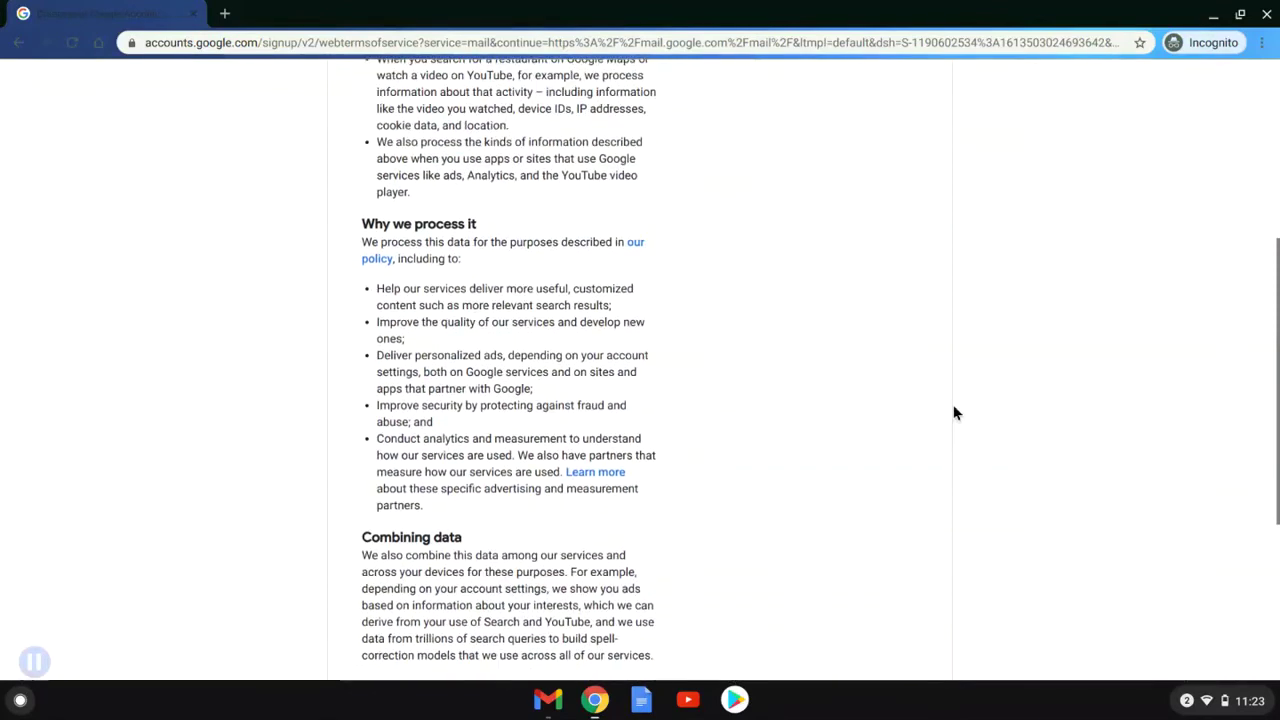
scroll(954, 406, "down", 5)
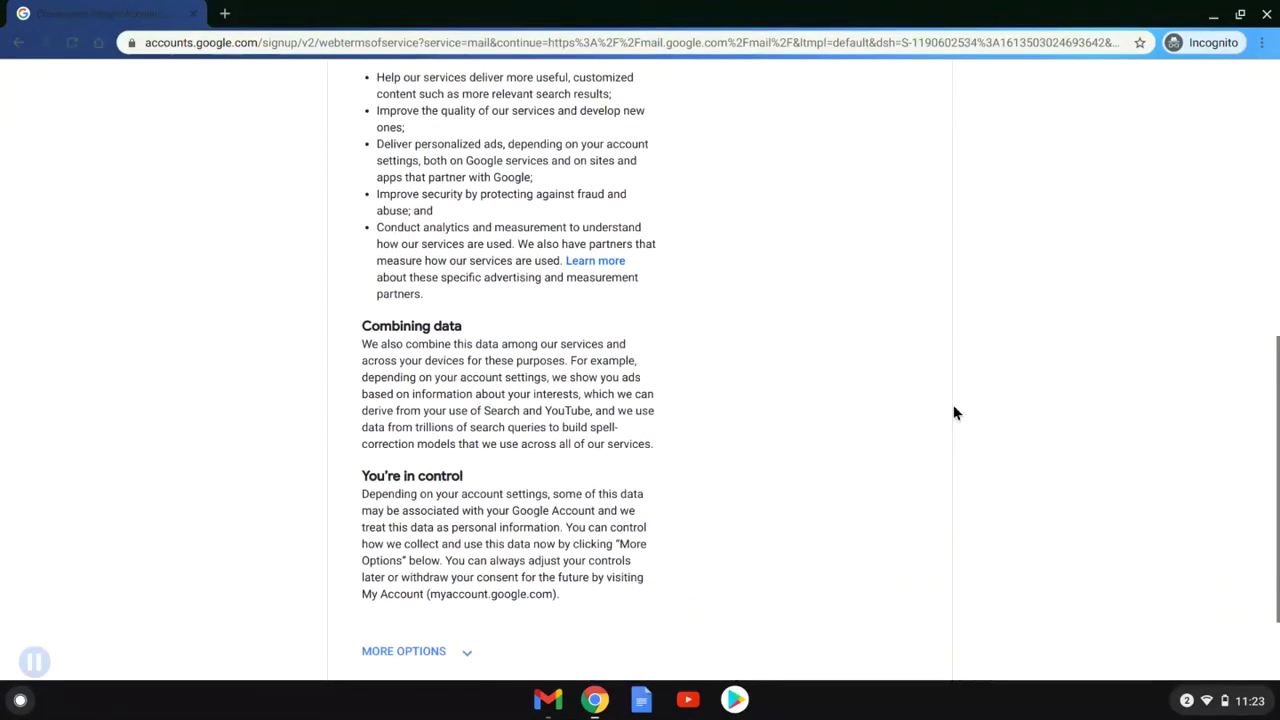
scroll(954, 413, "down", 3)
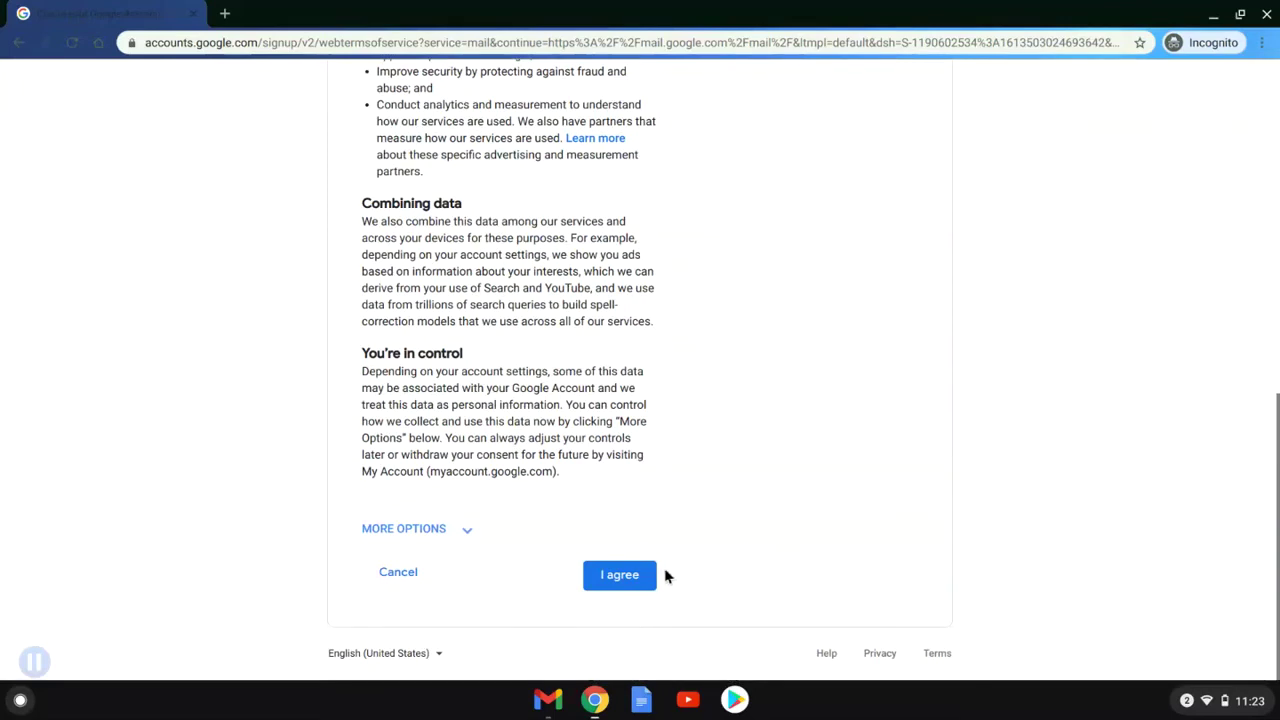
left_click(615, 576)
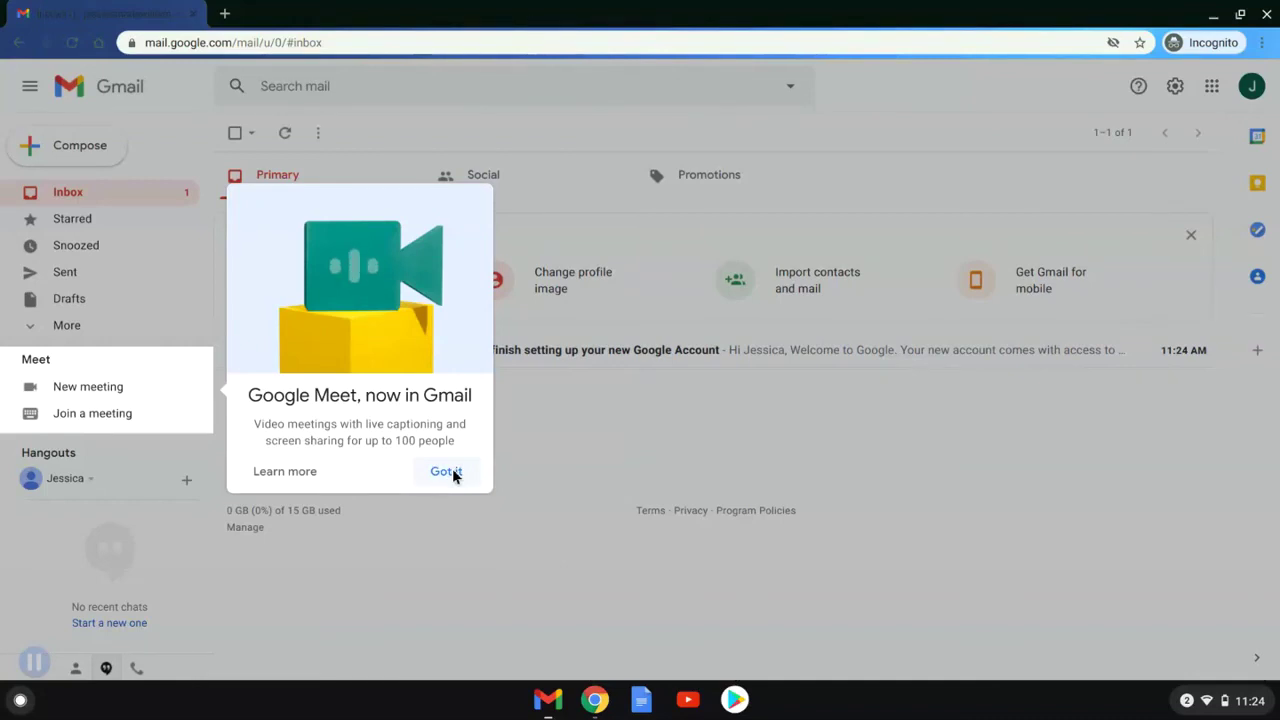
Dismiss the Google Meet notice and sign out from the profile avatar menu
left_click(446, 472)
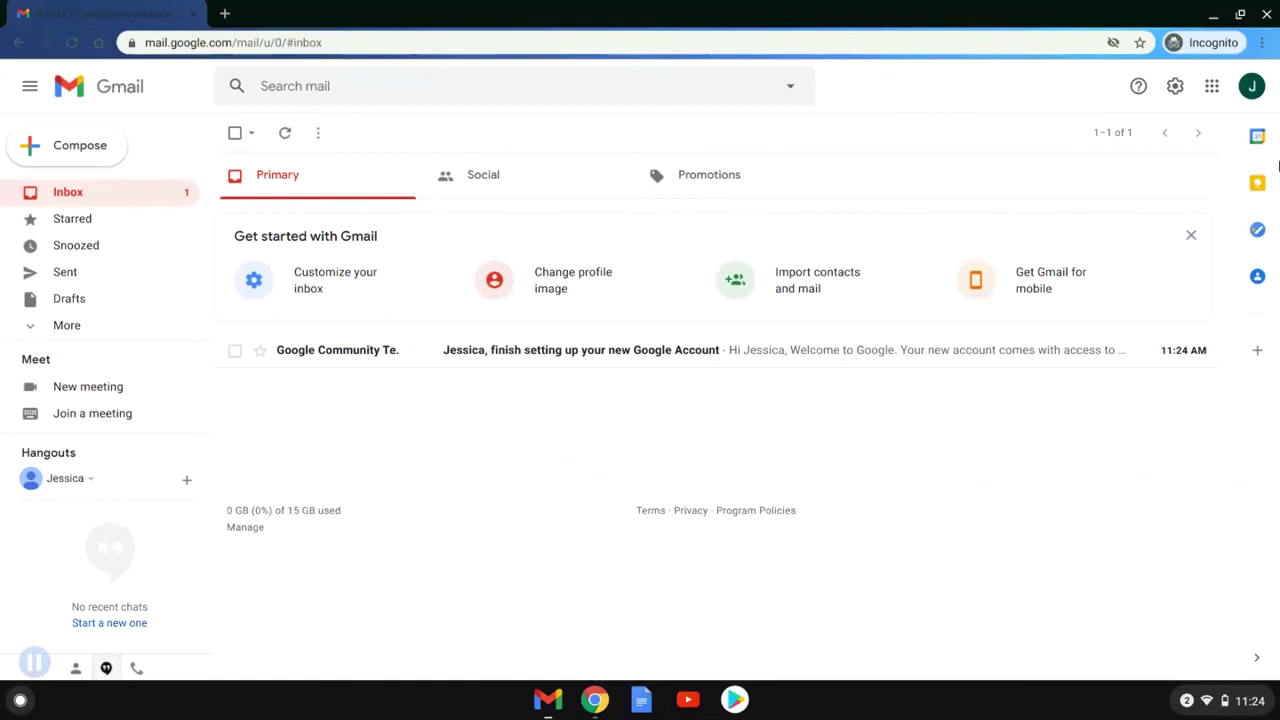
left_click(1250, 87)
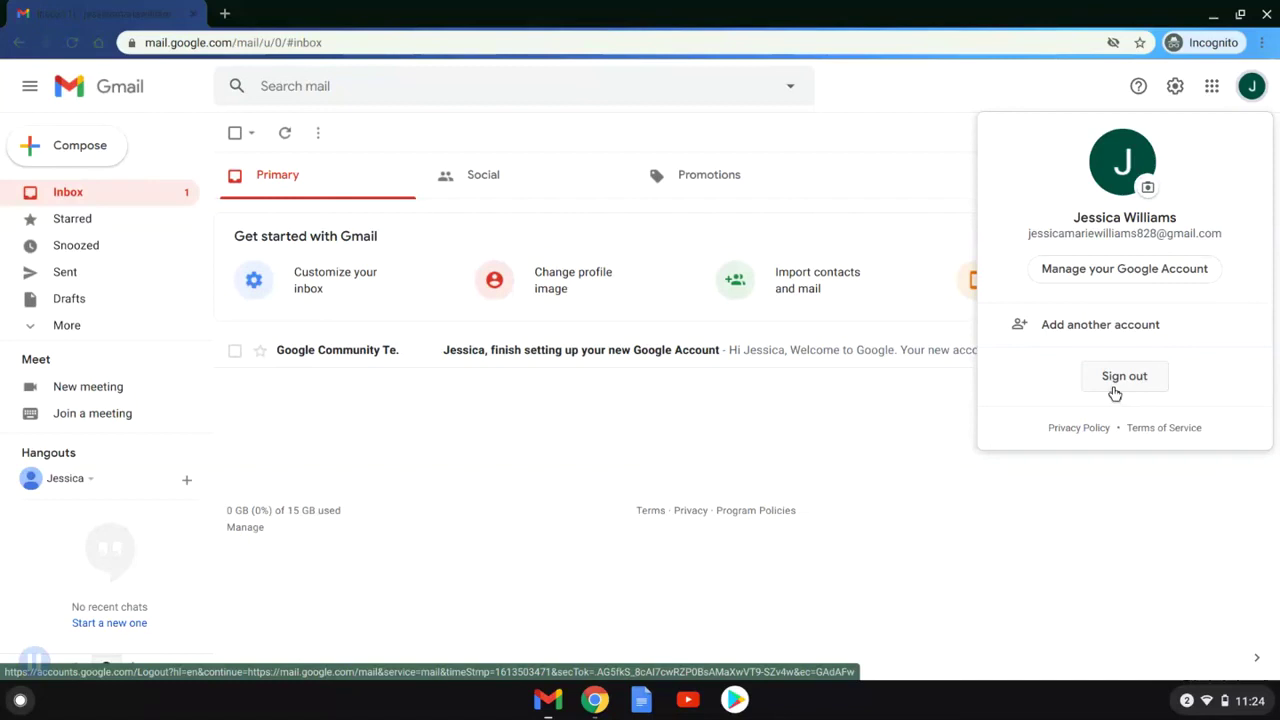
left_click(1115, 393)
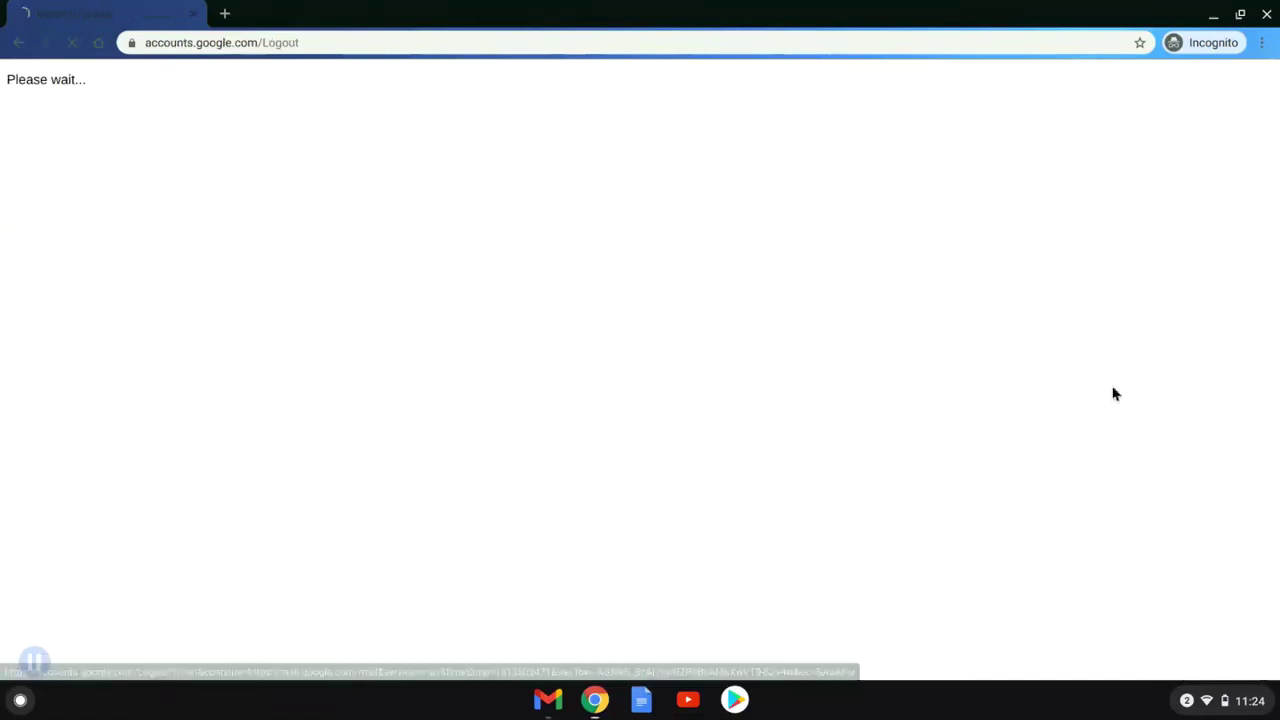